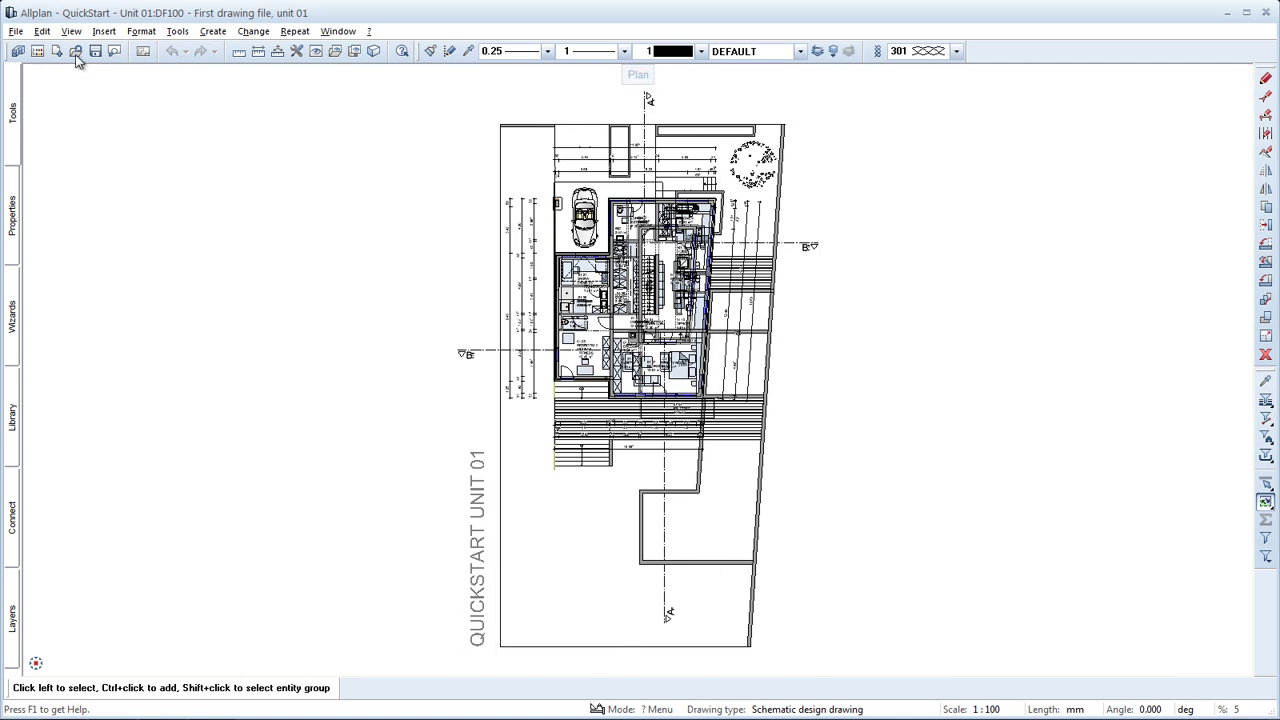
In the building structure view of the project-specific Open dialog, uncheck Unit 01 and collapse it
{"action": "left_click", "coordinate": [39, 50]}
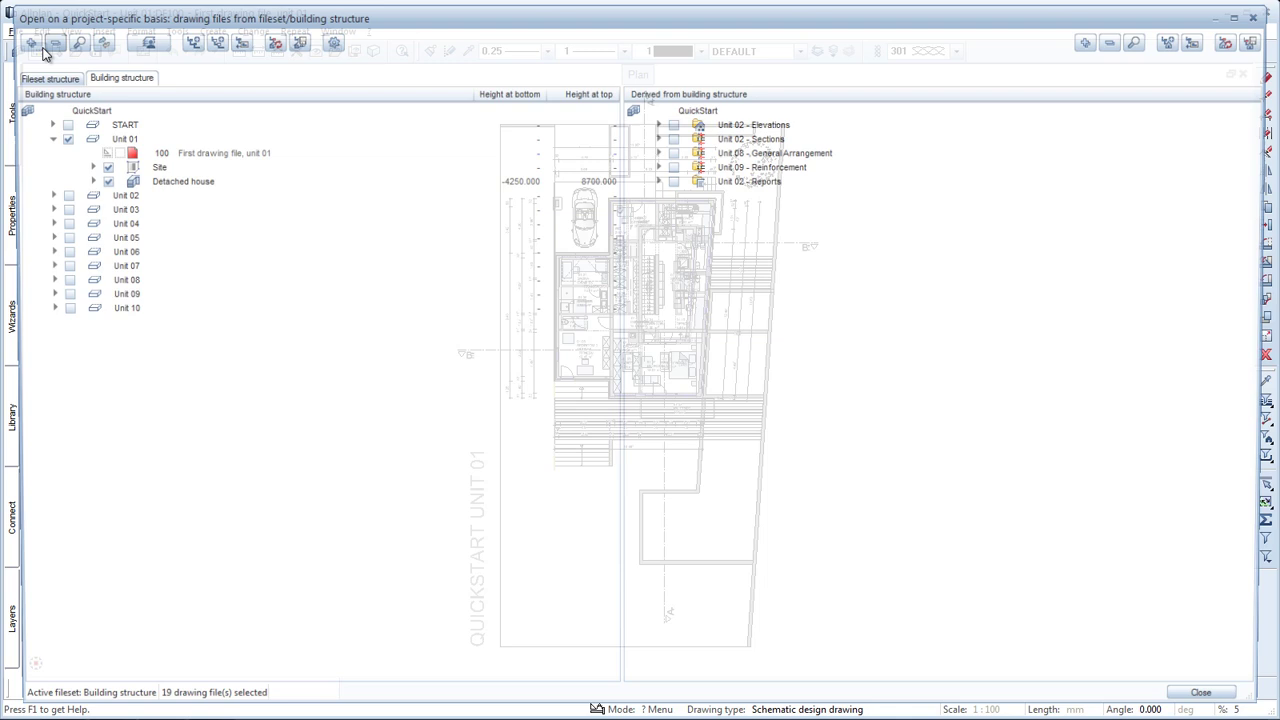
{"action": "left_click", "coordinate": [54, 136]}
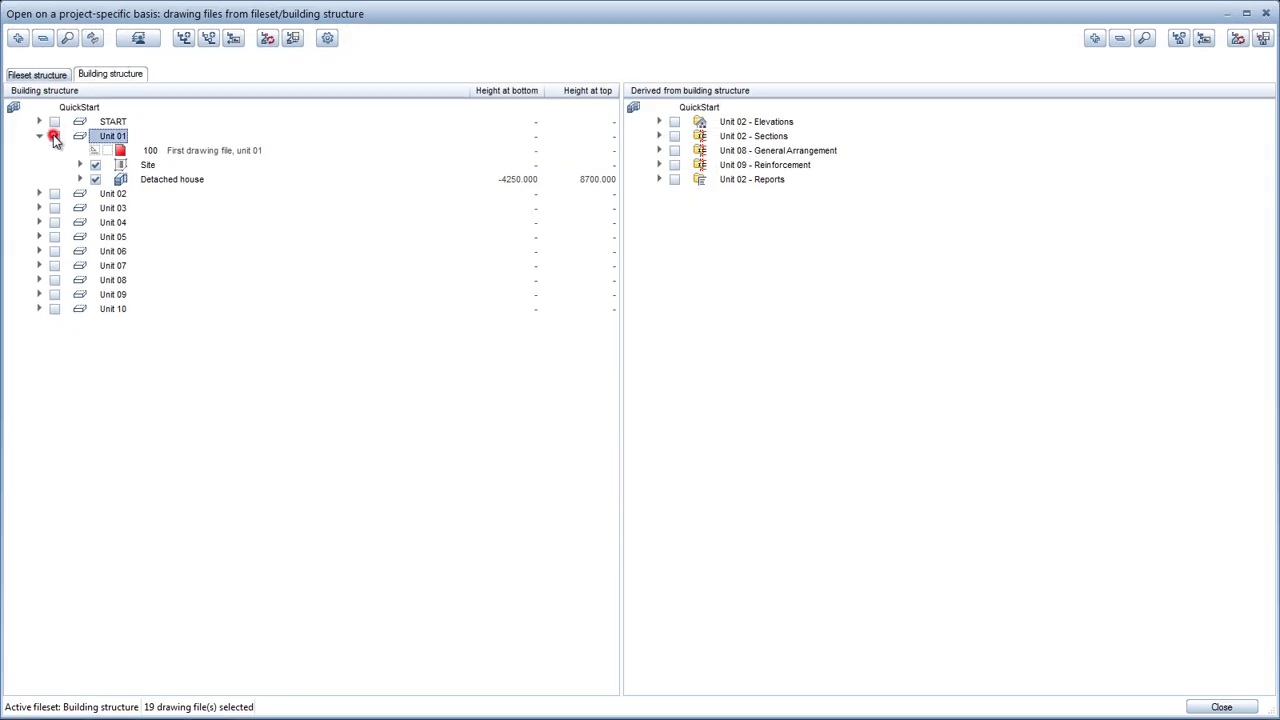
{"action": "left_click", "coordinate": [39, 136]}
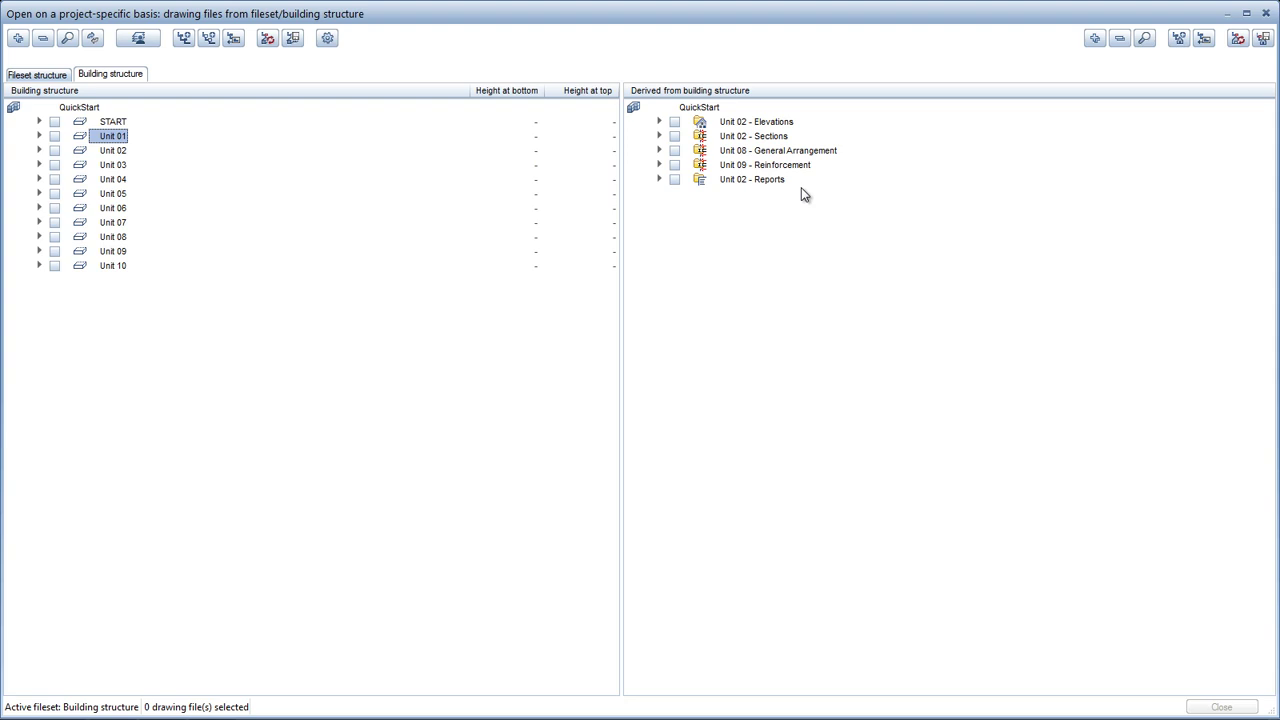
Under Unit 02 - Elevations, select North elevation and make calculation result file 1001 current
{"action": "left_click", "coordinate": [658, 121]}
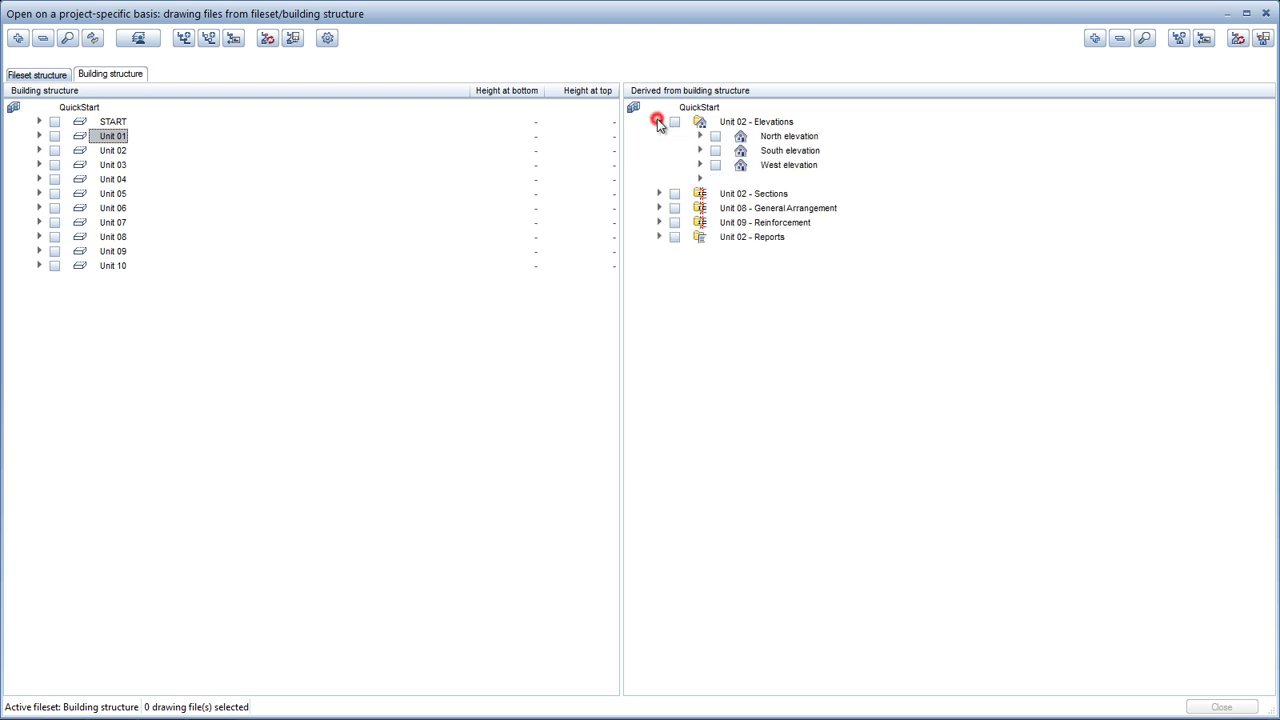
{"action": "left_click", "coordinate": [700, 136]}
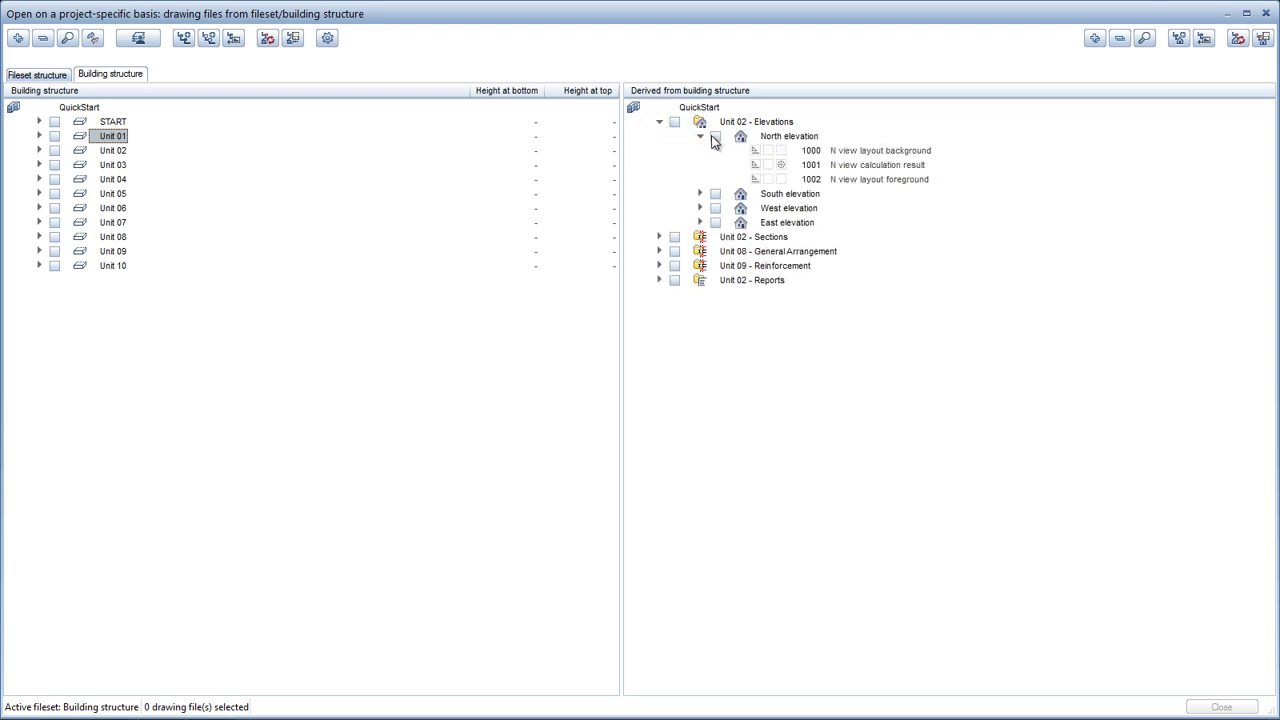
{"action": "left_click", "coordinate": [715, 137]}
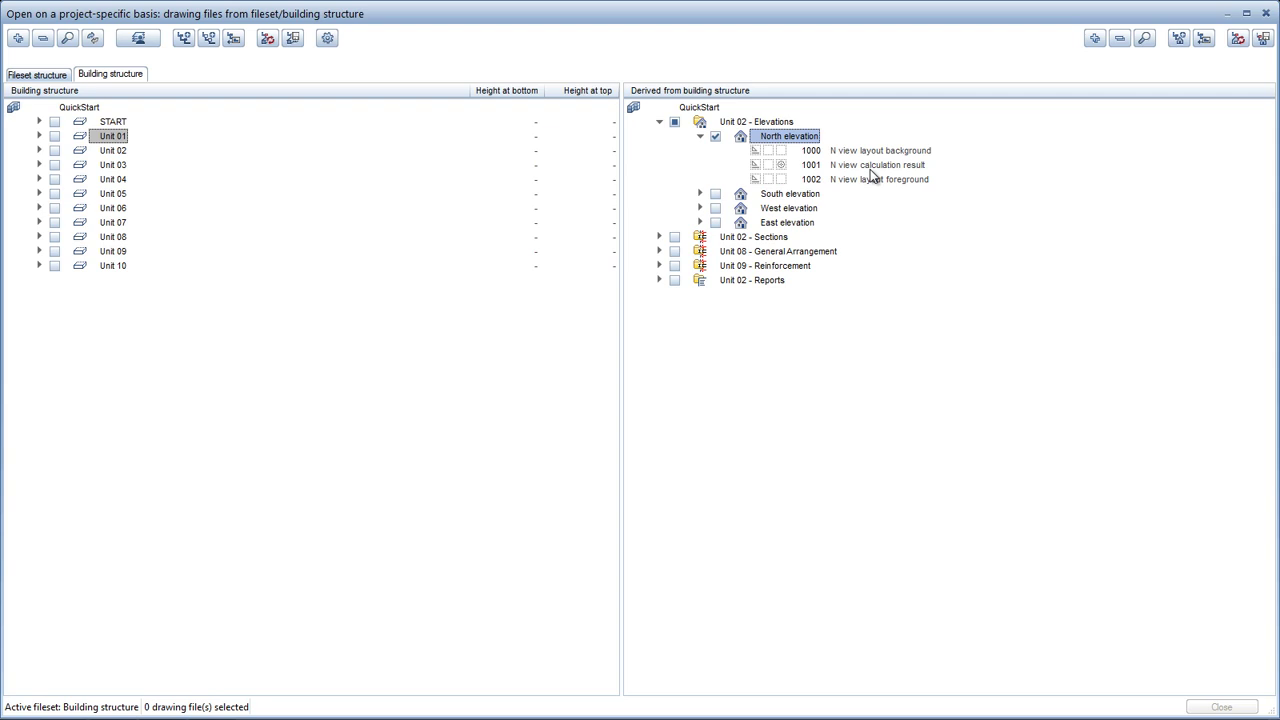
{"action": "left_click", "coordinate": [757, 165]}
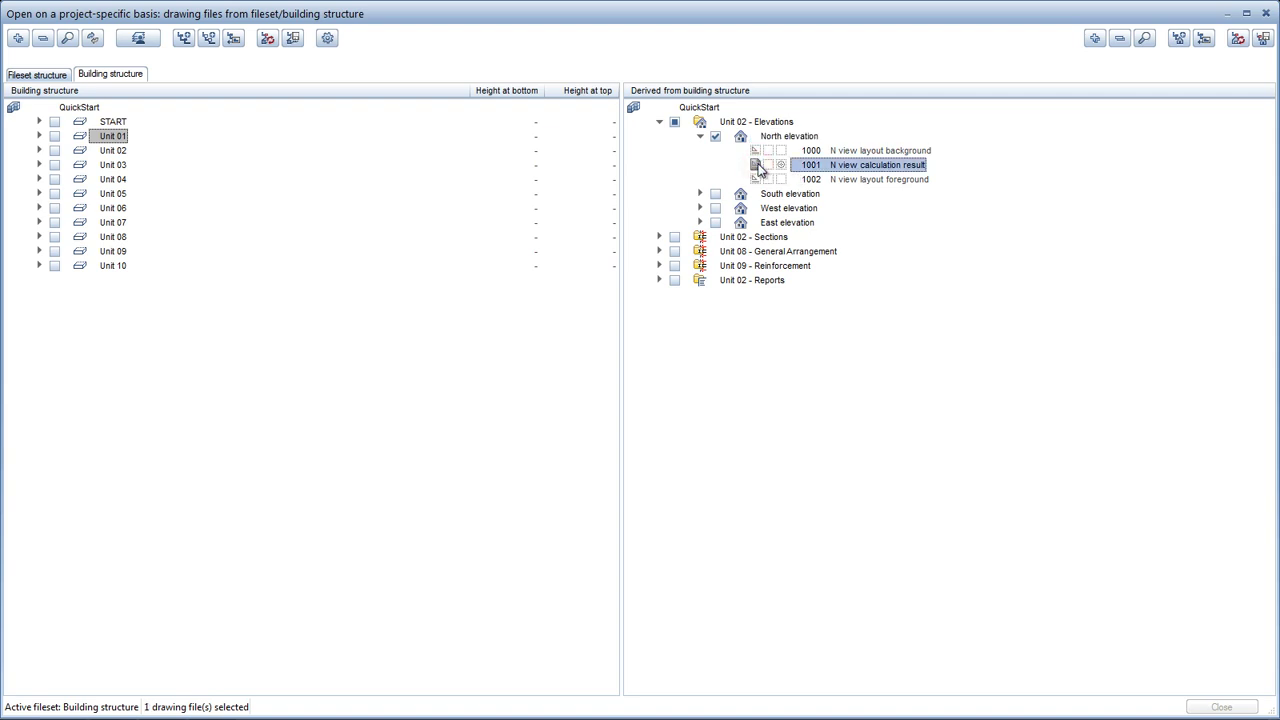
{"action": "left_click", "coordinate": [767, 165]}
{"action": "left_click", "coordinate": [780, 165]}
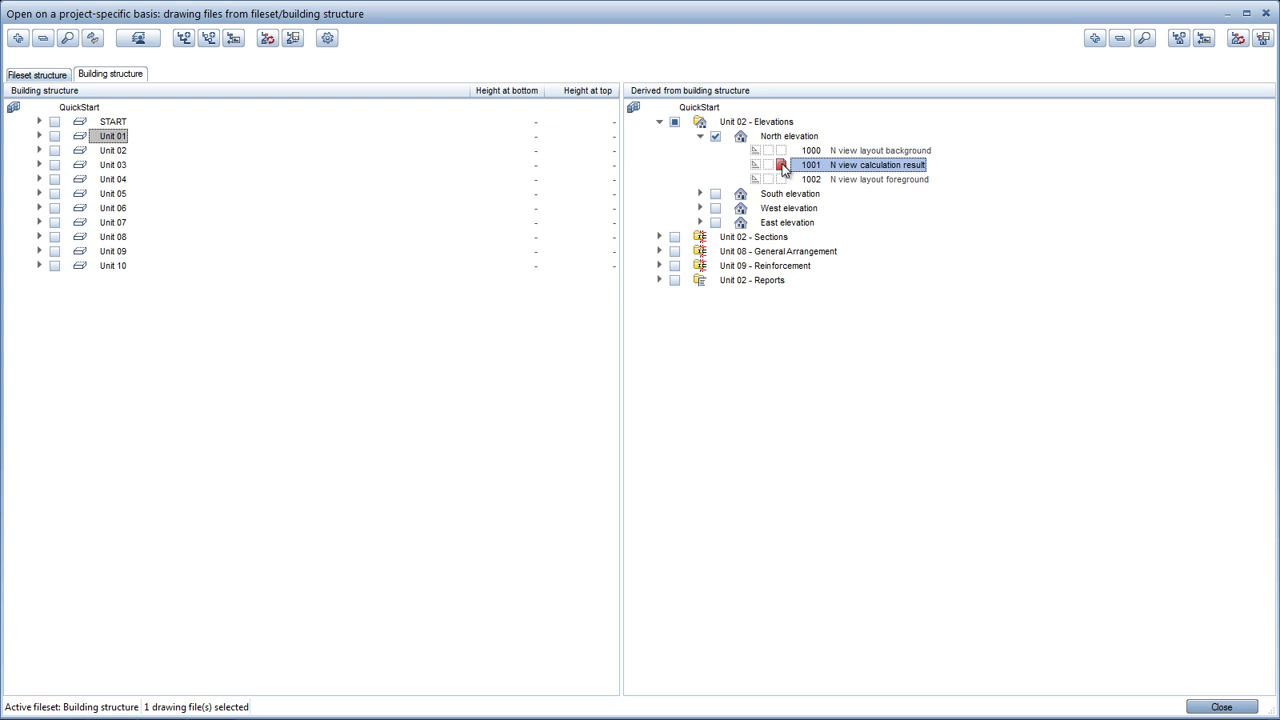
Generate the Rear, North Elevation view into file 1001 and open it to display the facade
{"action": "right_click", "coordinate": [860, 170]}
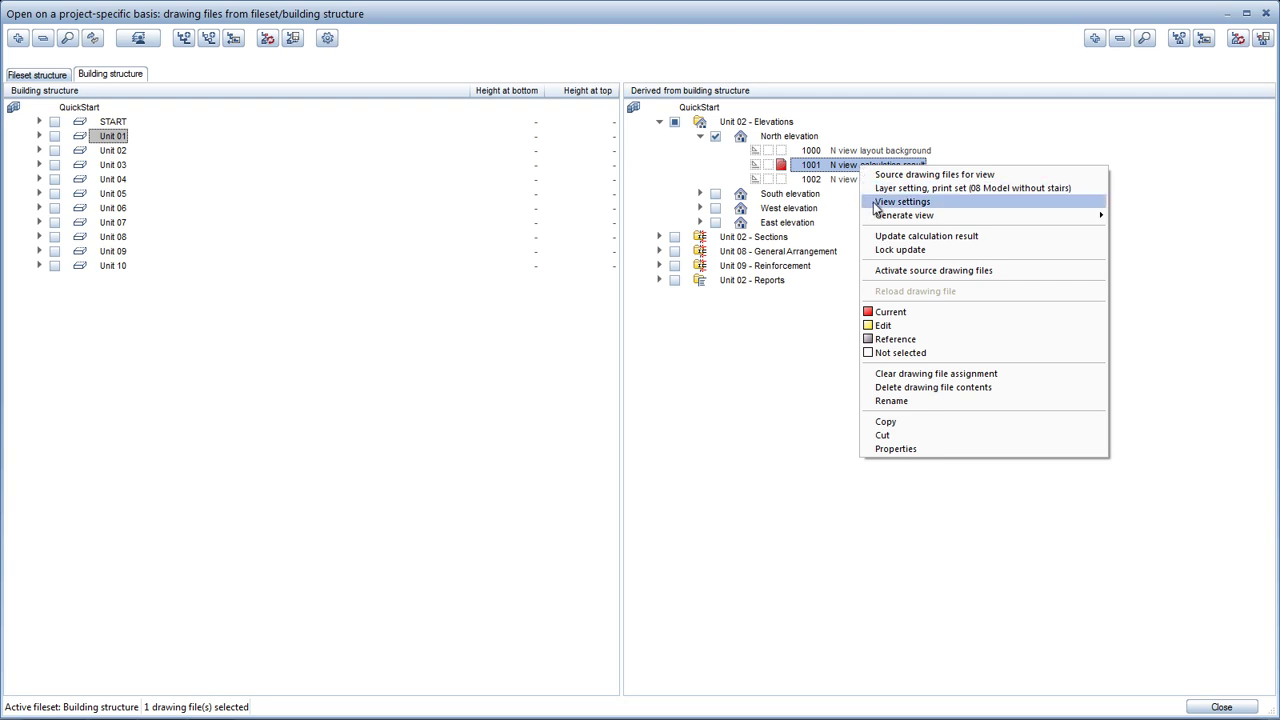
{"action": "mouse_move", "coordinate": [904, 215]}
{"action": "left_click", "coordinate": [817, 218]}
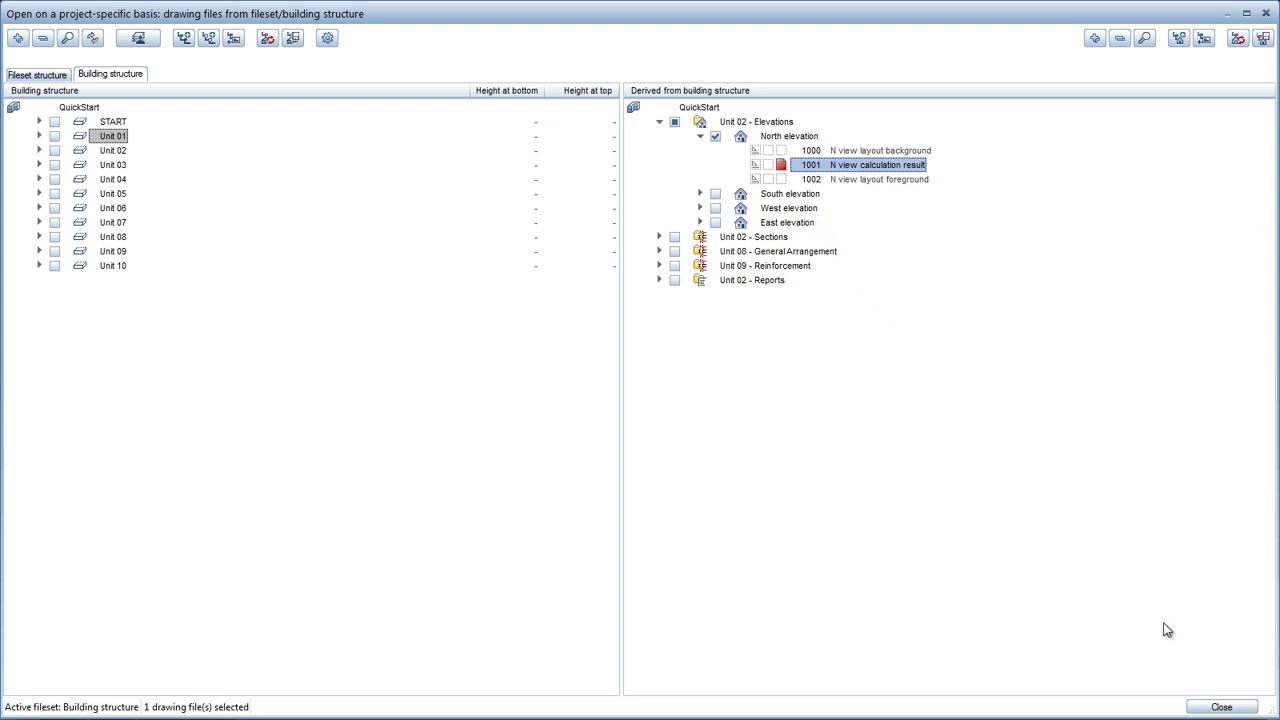
{"action": "left_click", "coordinate": [1216, 704]}
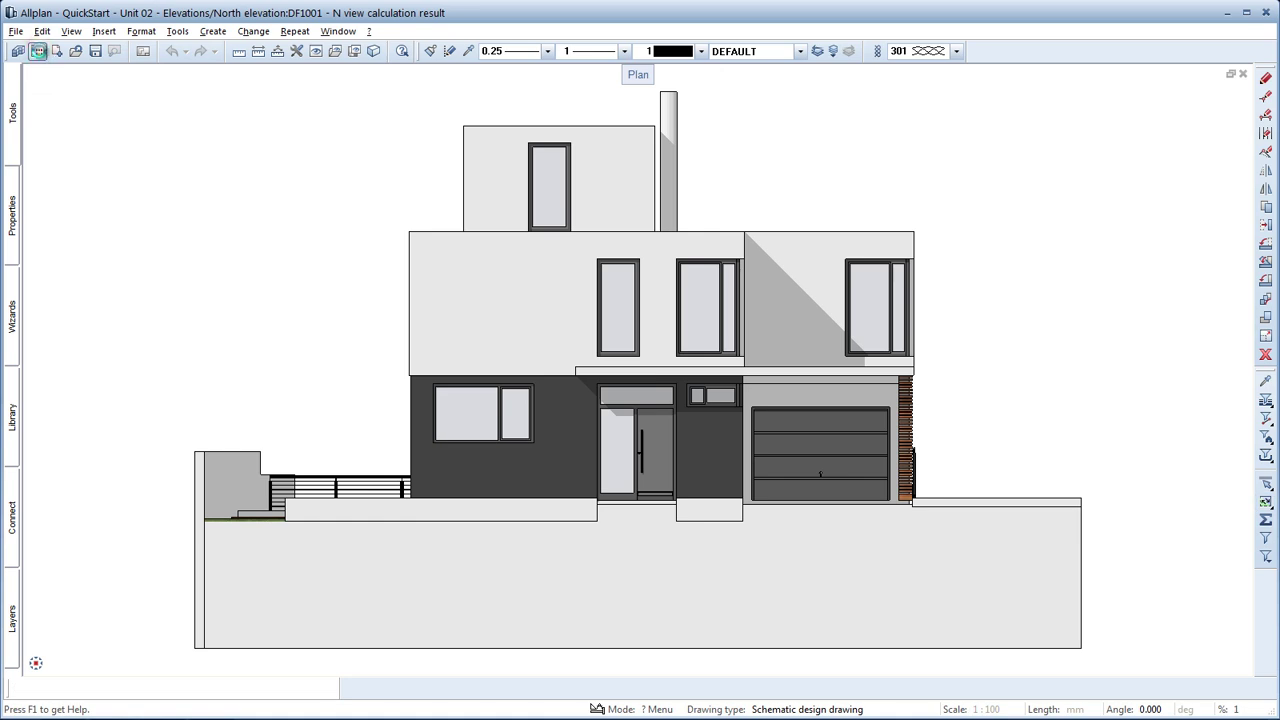
Open files 1000 and 1001 as edit/reference and 1002 as the current foreground drawing
{"action": "left_click", "coordinate": [40, 54]}
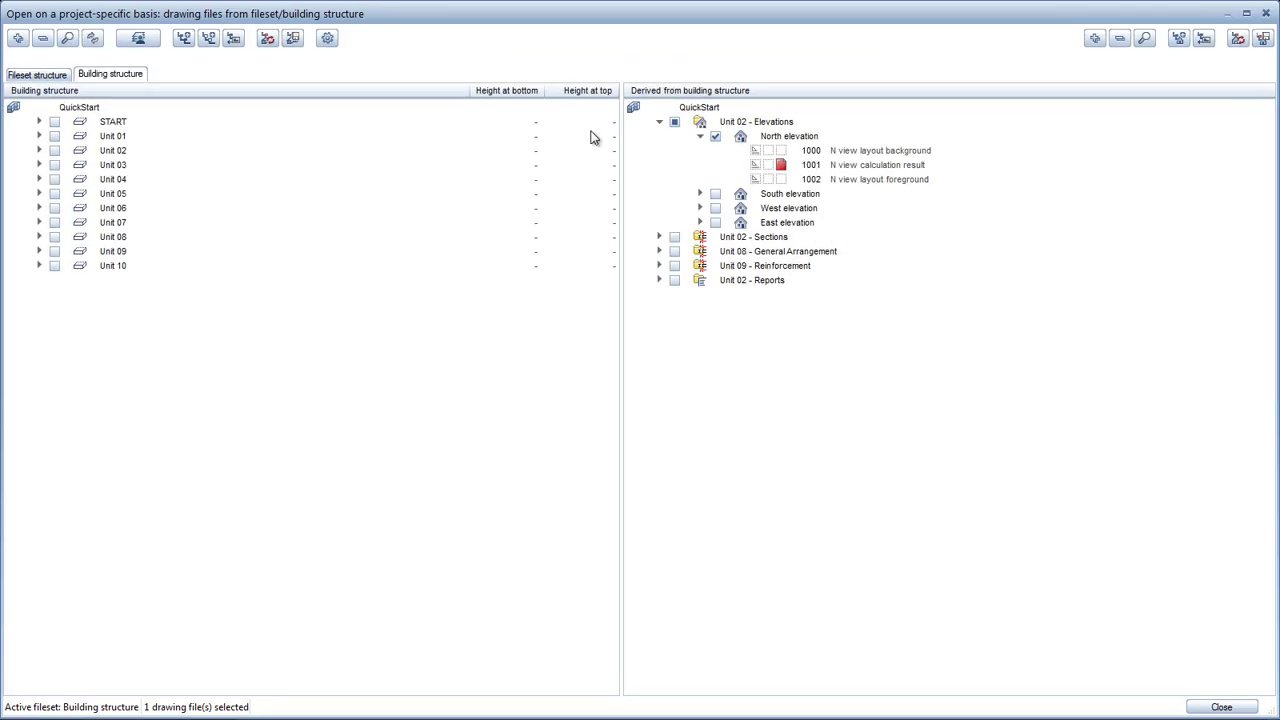
{"action": "left_click", "coordinate": [755, 152]}
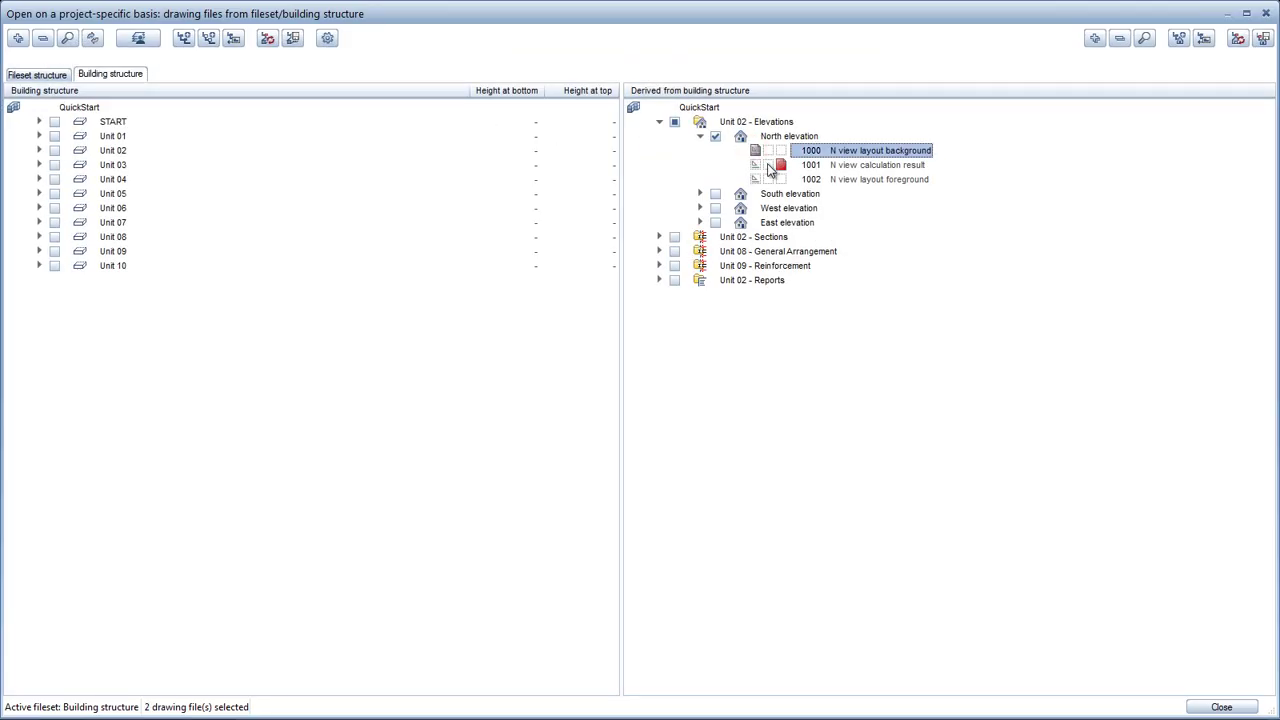
{"action": "left_click", "coordinate": [768, 165]}
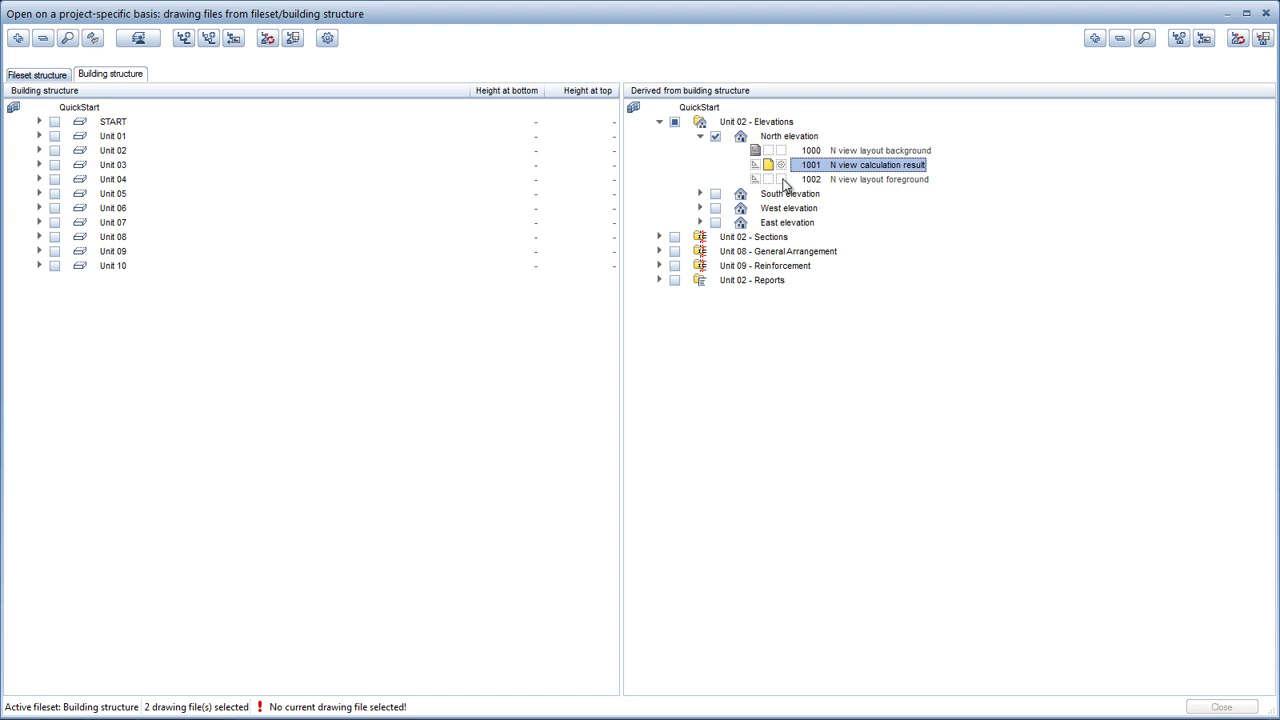
{"action": "left_click", "coordinate": [781, 179]}
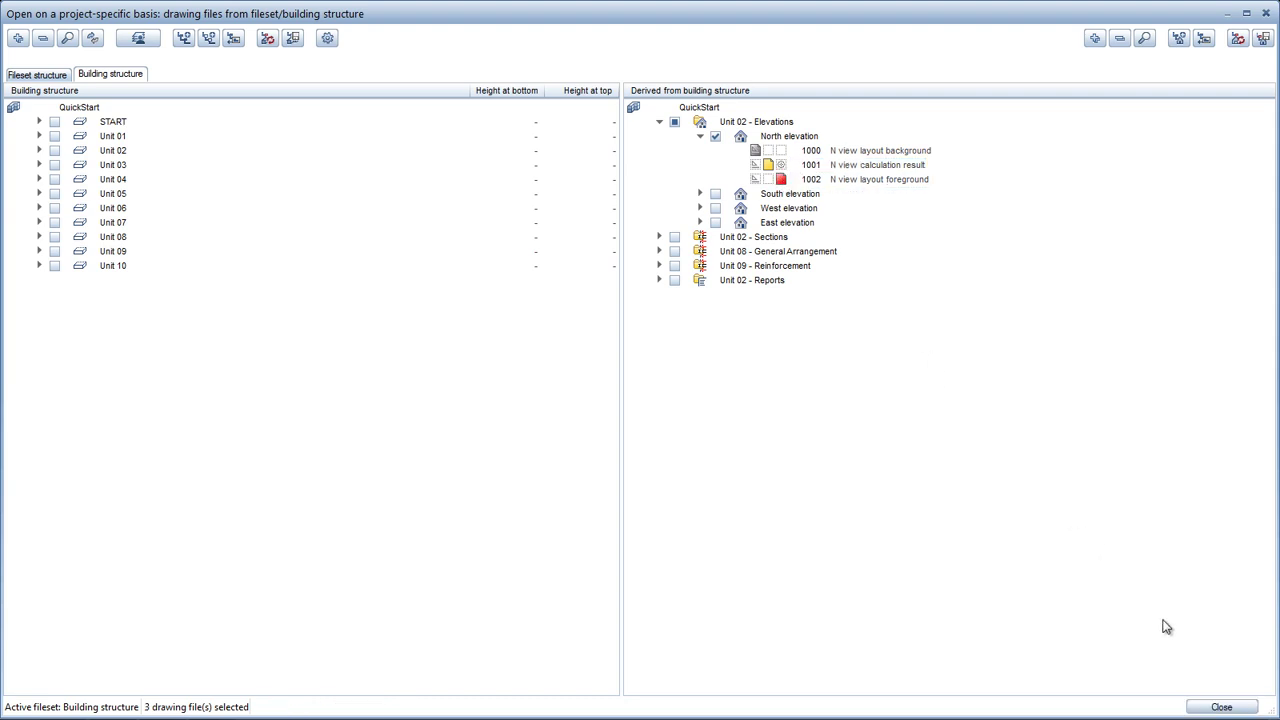
{"action": "left_click", "coordinate": [1224, 707]}
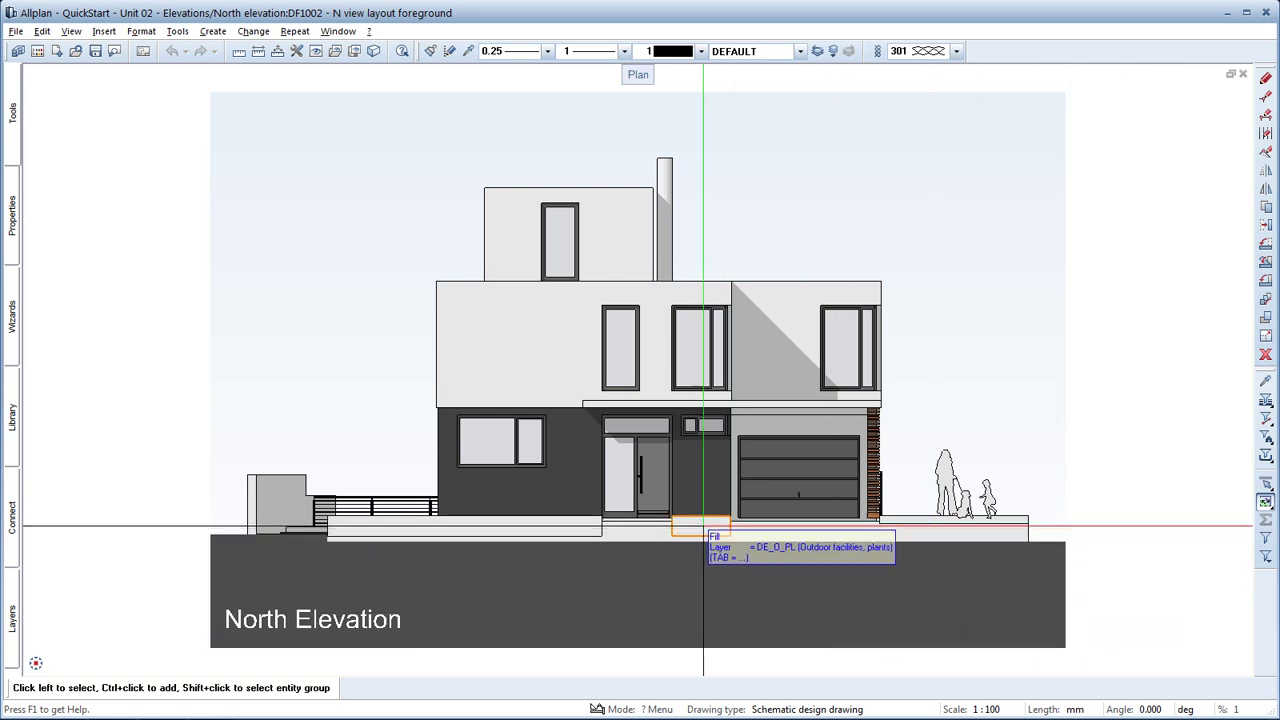
Place the Man 1 A leisure person symbol from the Library beside the front door
{"action": "left_click", "coordinate": [14, 432]}
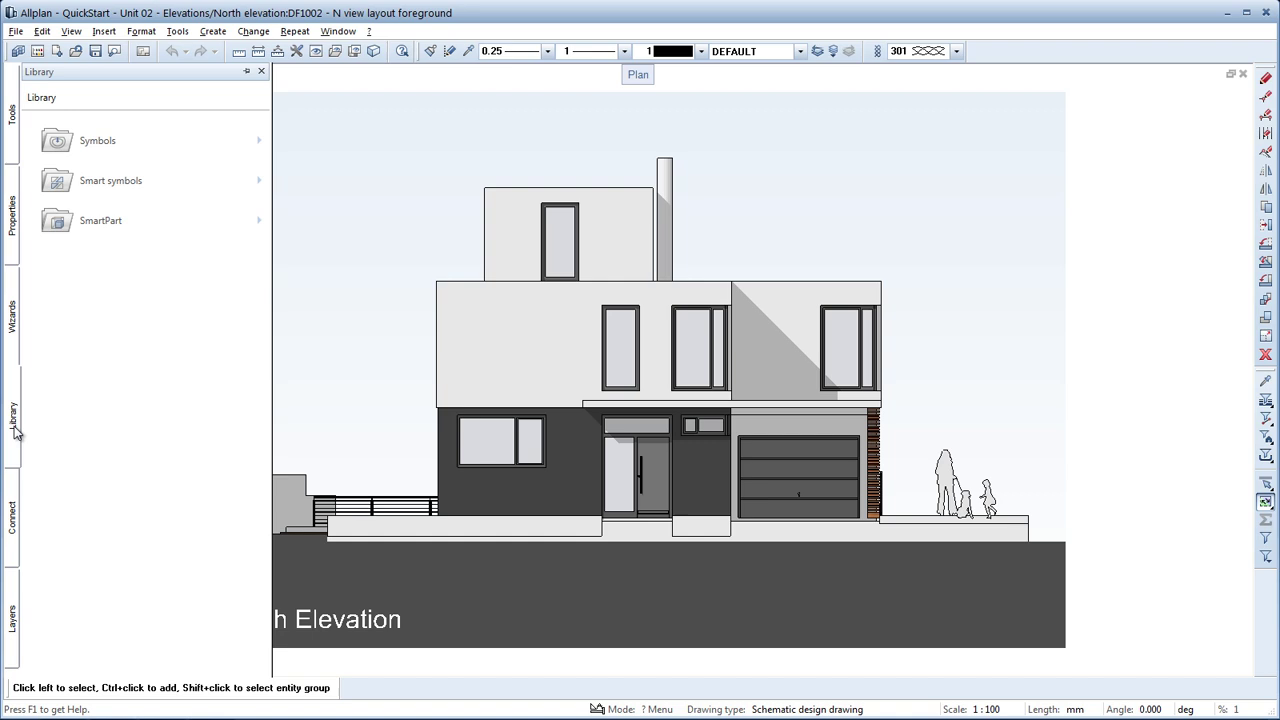
{"action": "left_click", "coordinate": [176, 140]}
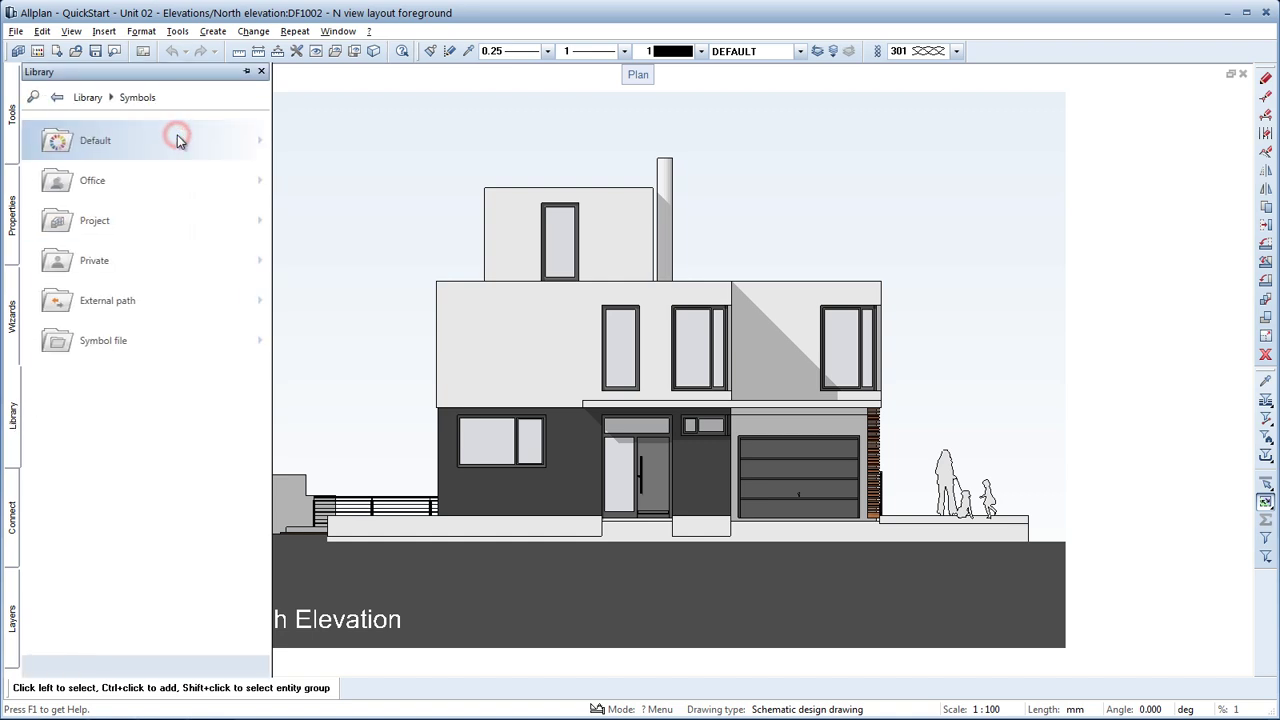
{"action": "left_click", "coordinate": [177, 140]}
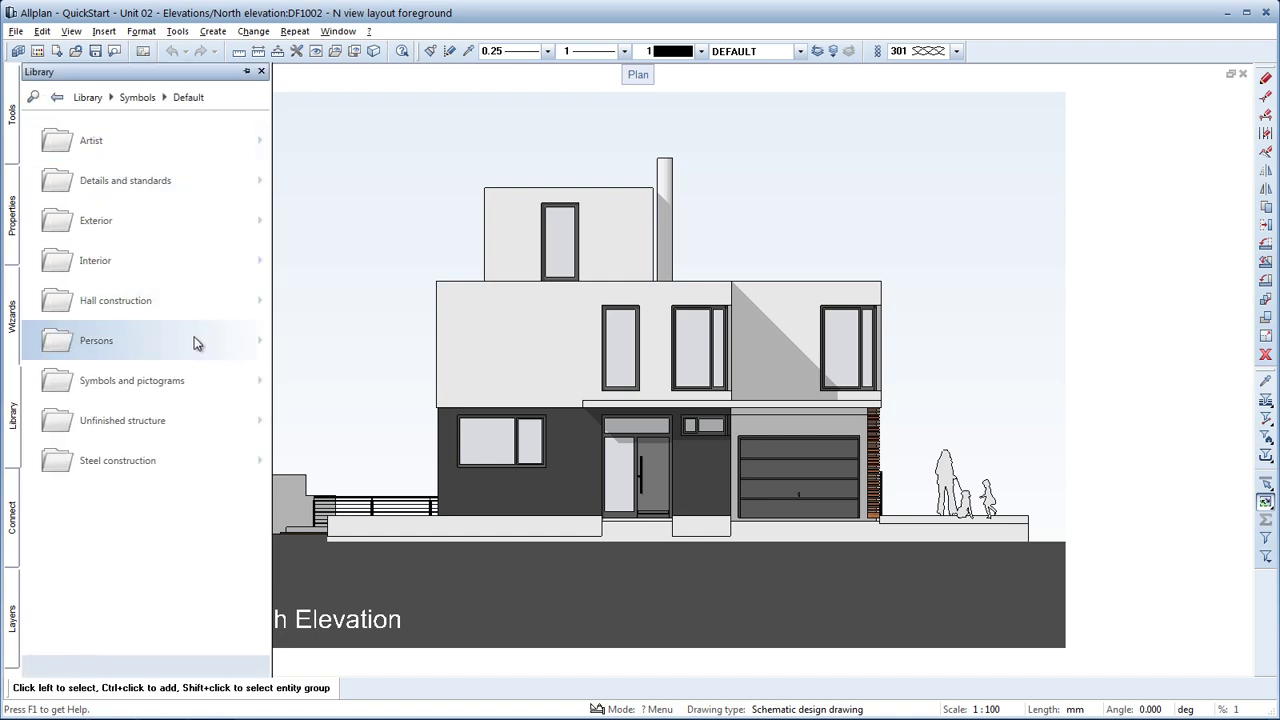
{"action": "left_click", "coordinate": [192, 338]}
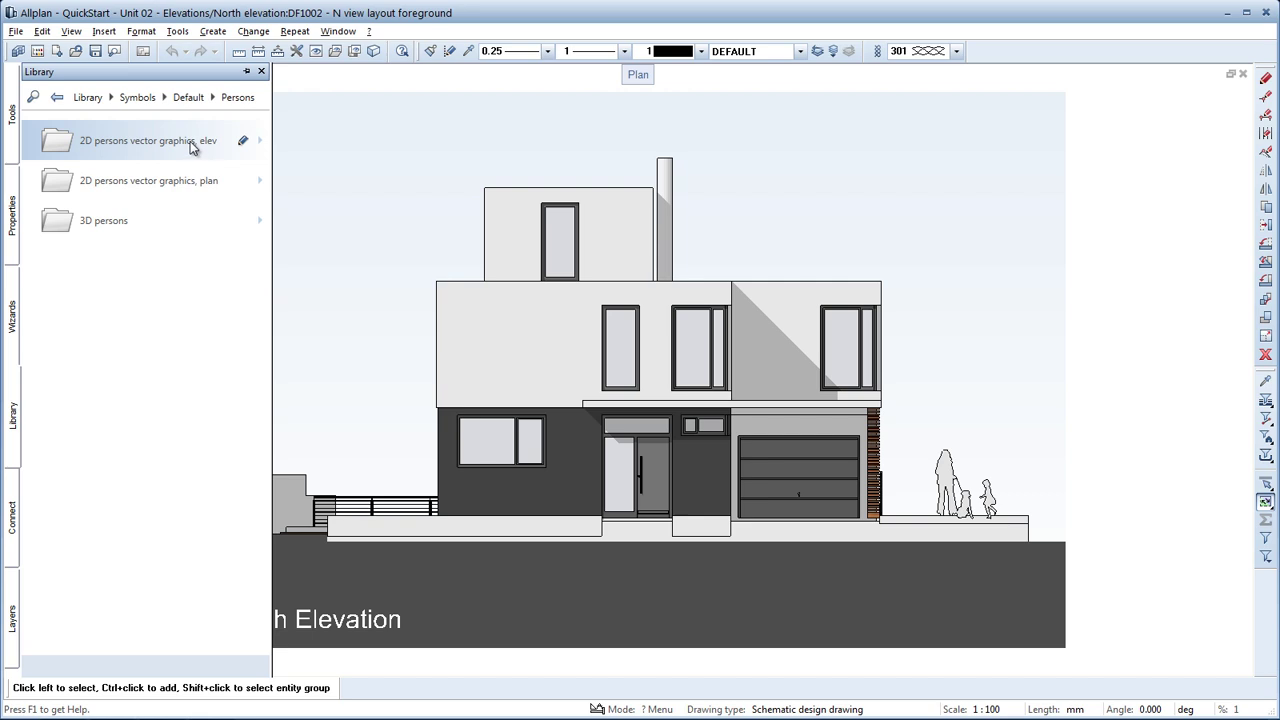
{"action": "left_click", "coordinate": [192, 144]}
{"action": "left_click", "coordinate": [196, 300]}
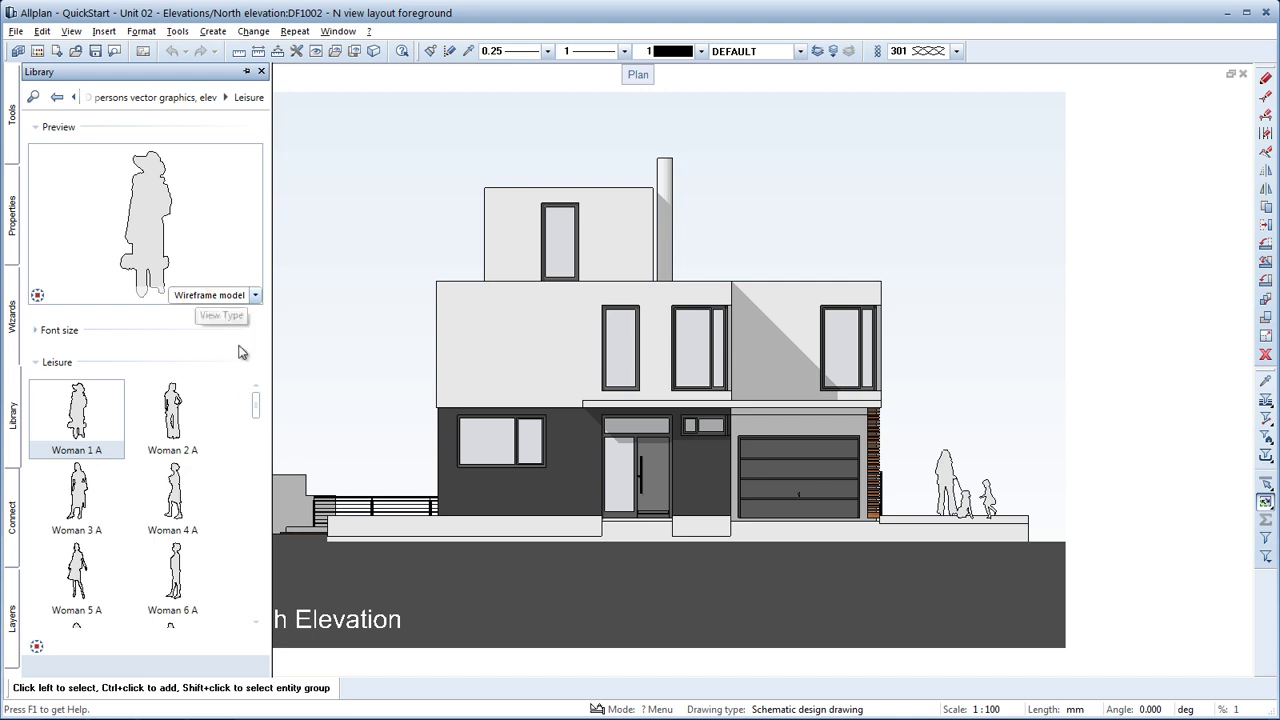
{"action": "left_click_drag", "start_coordinate": [254, 402], "coordinate": [254, 434]}
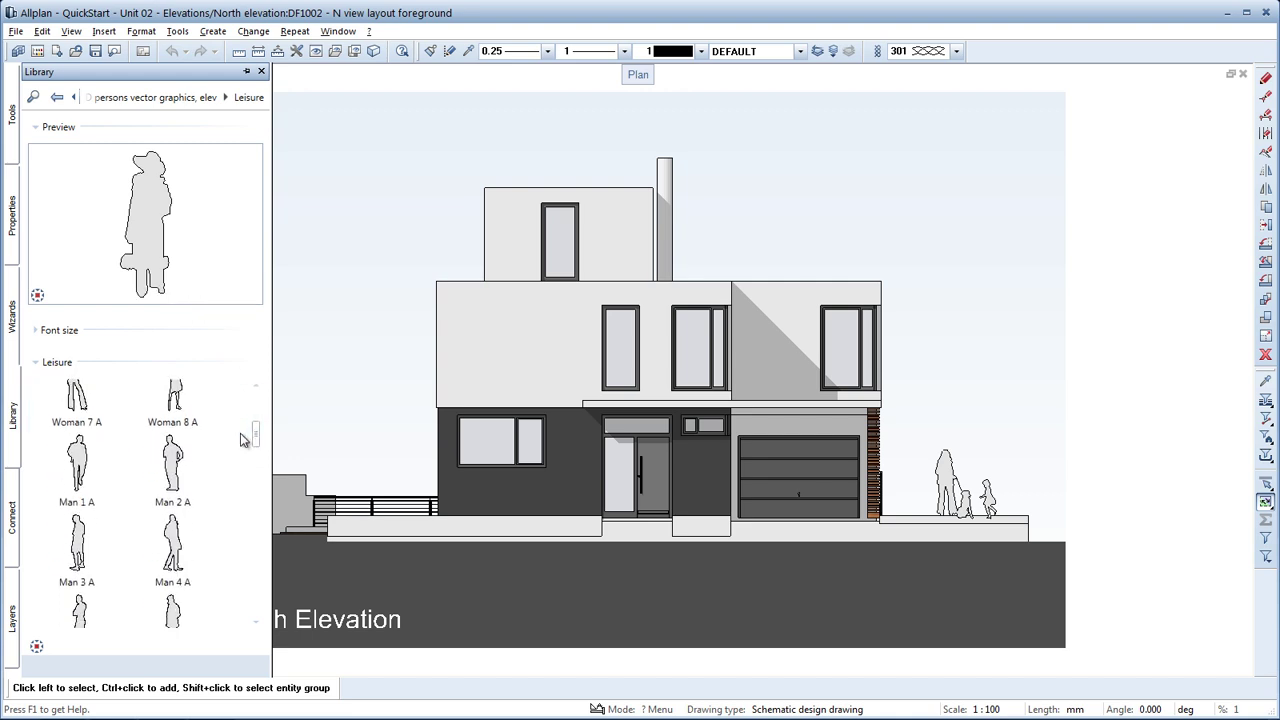
{"action": "left_click", "coordinate": [84, 466]}
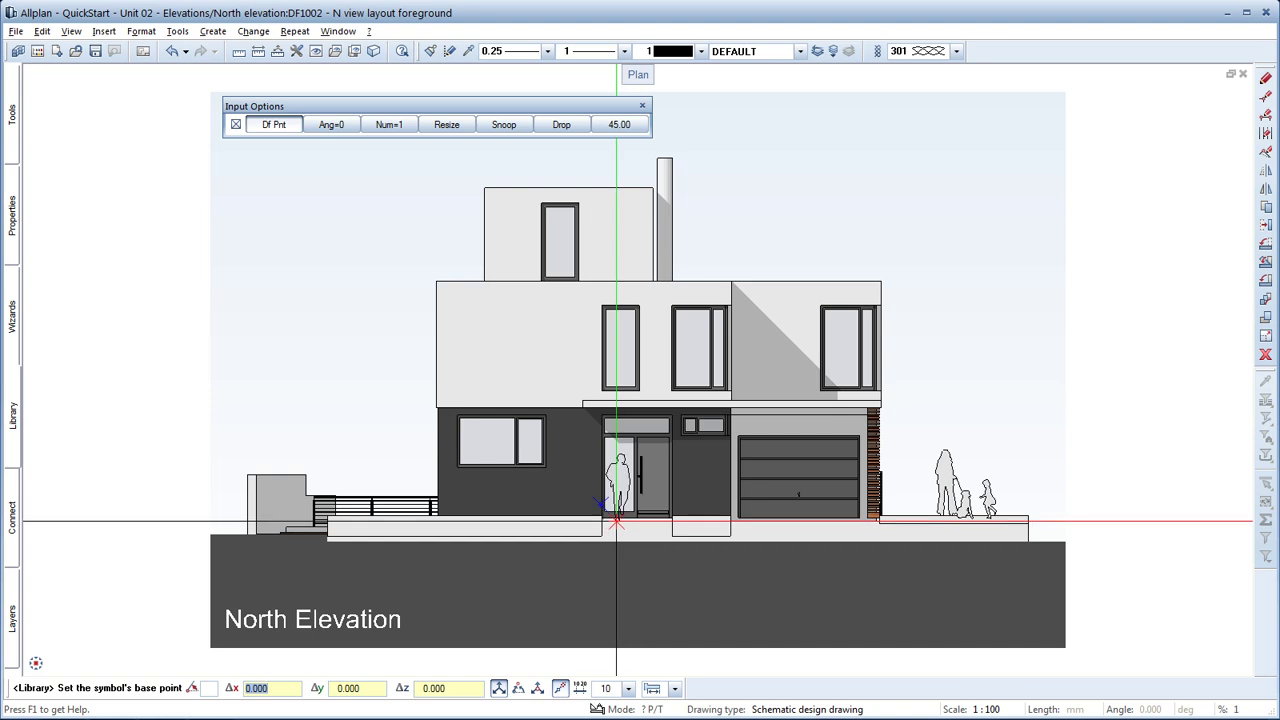
{"action": "left_click", "coordinate": [616, 521]}
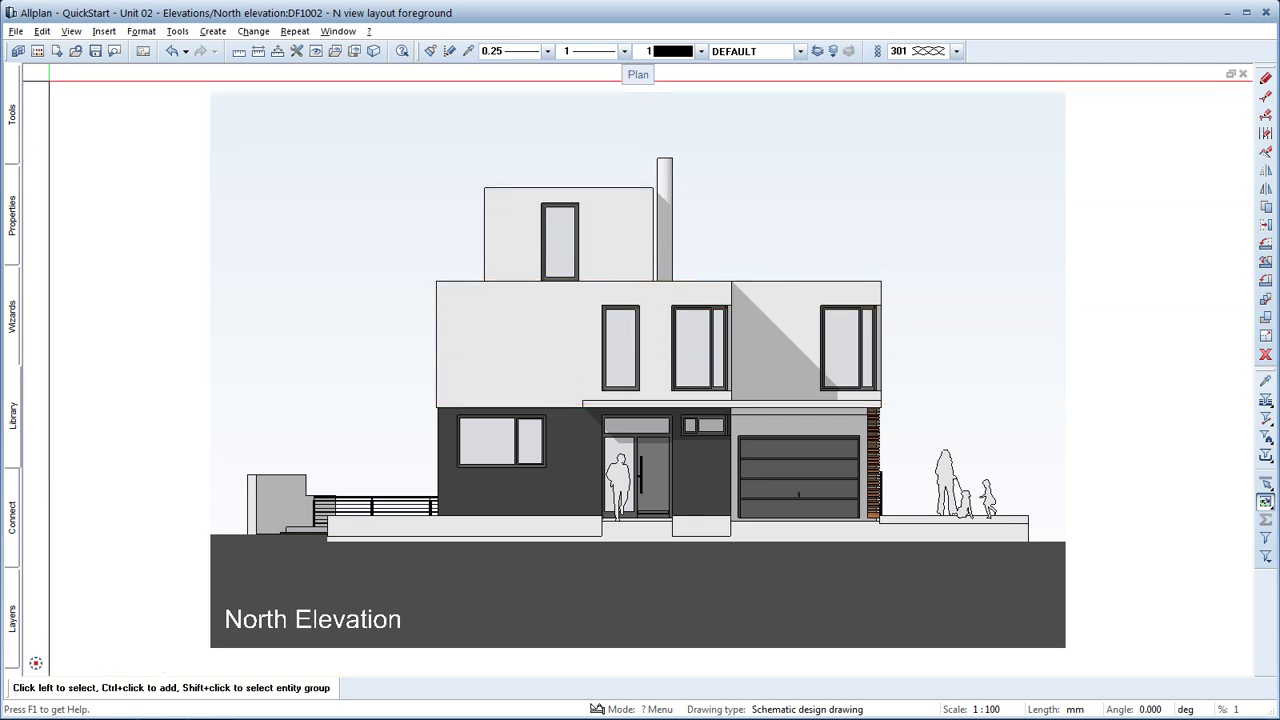
Output the Concept, room groups report from Unit 02 - Reports, showing 119.93 m² of basement rooms
{"action": "left_click", "coordinate": [38, 52]}
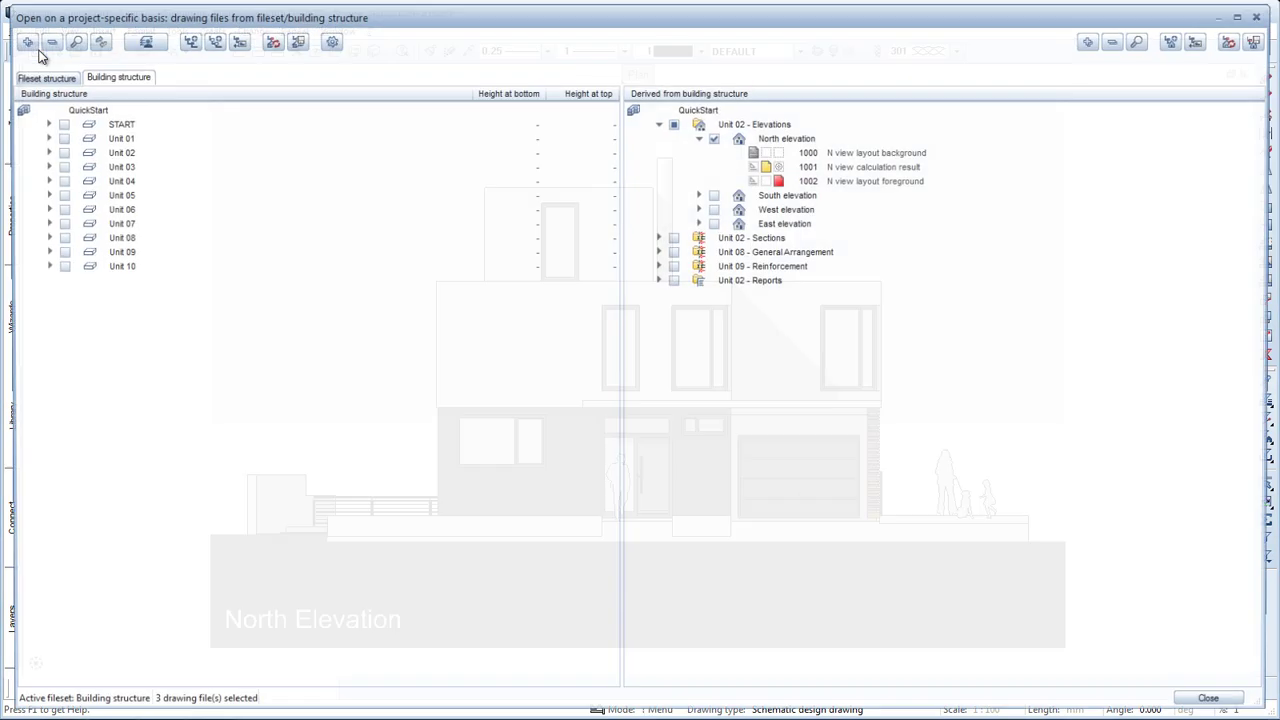
{"action": "left_click", "coordinate": [659, 280]}
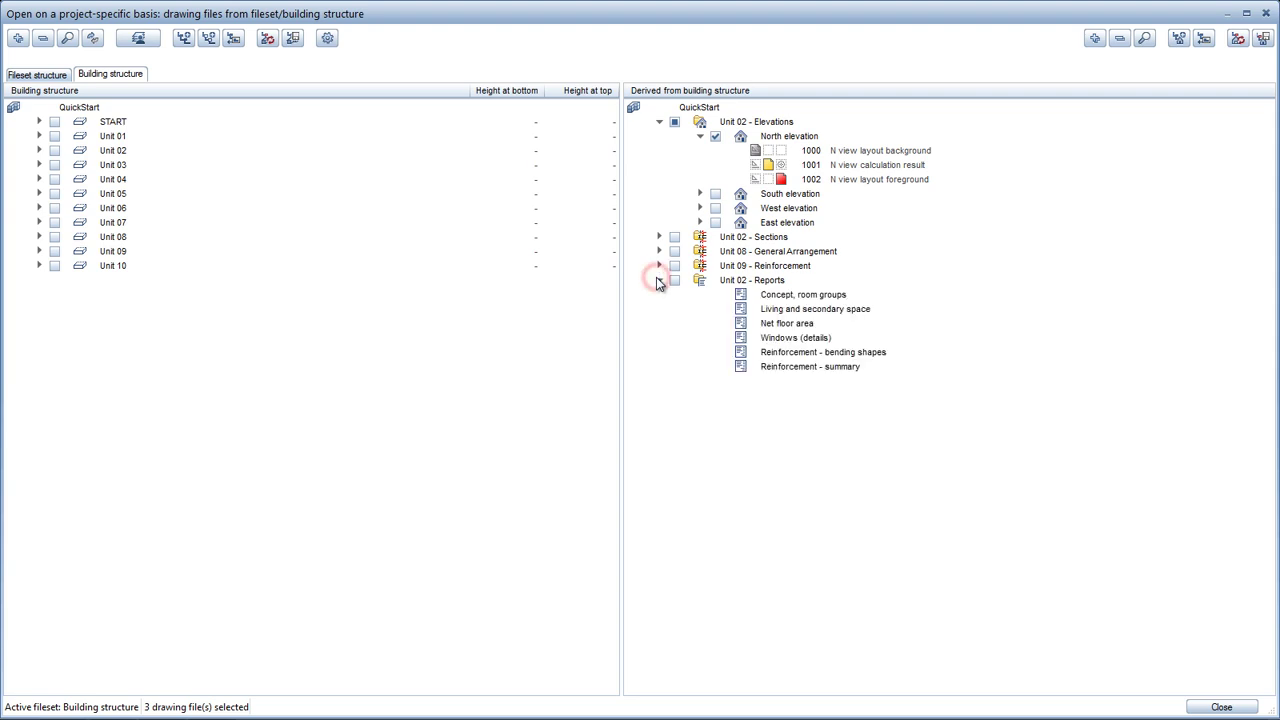
{"action": "right_click", "coordinate": [806, 296]}
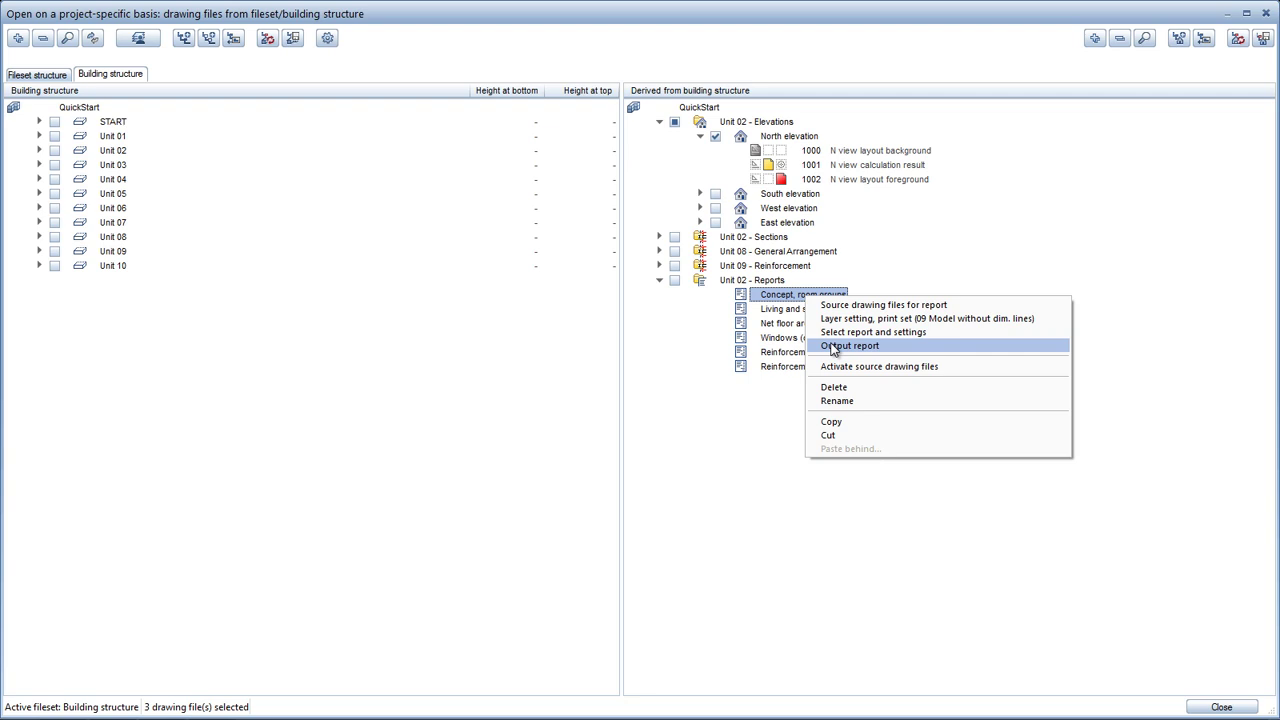
{"action": "left_click", "coordinate": [833, 346]}
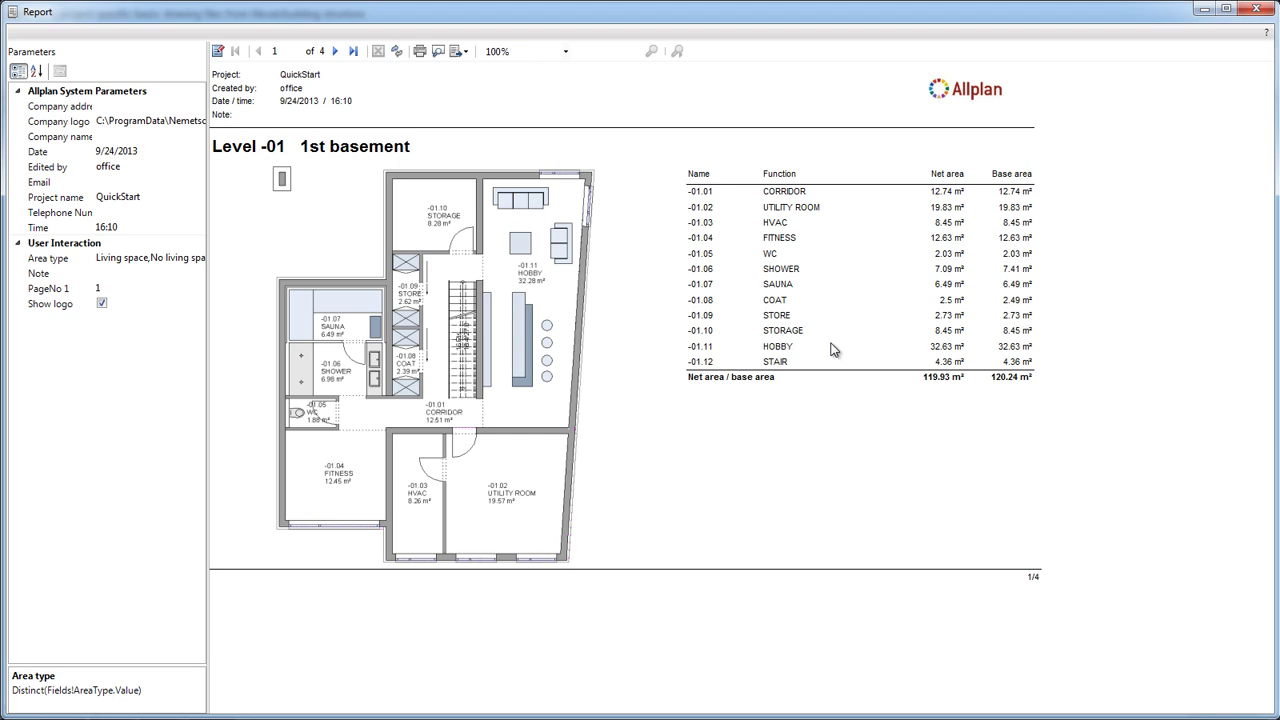
Browse the report pages back to Level 01, view the export format choices, and close the report
{"action": "left_click", "coordinate": [338, 52]}
{"action": "left_click", "coordinate": [338, 52]}
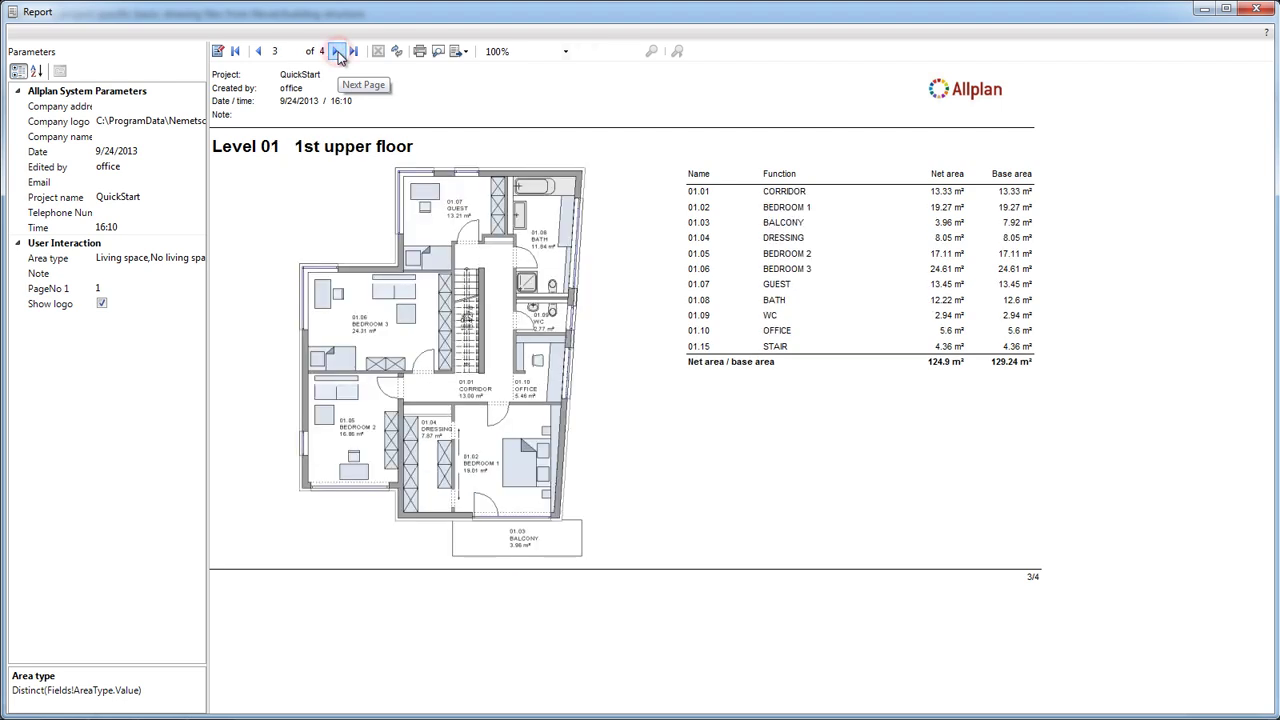
{"action": "left_click", "coordinate": [259, 52]}
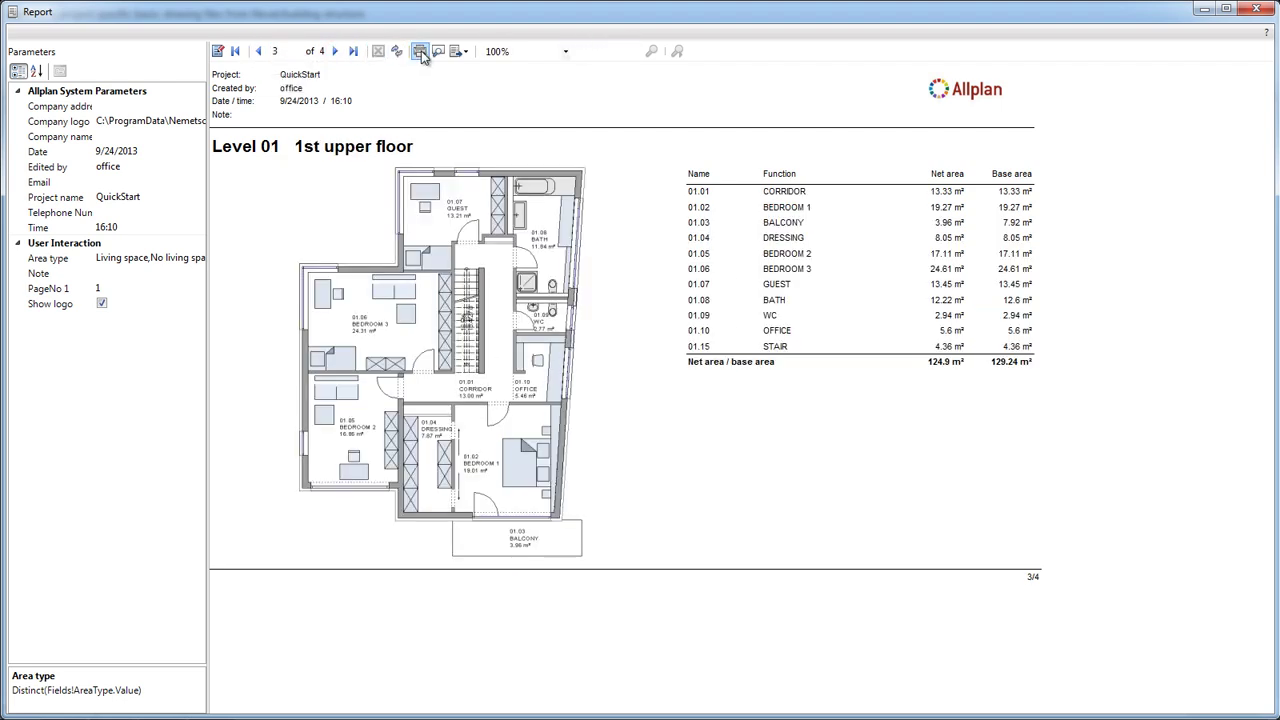
{"action": "left_click", "coordinate": [458, 51]}
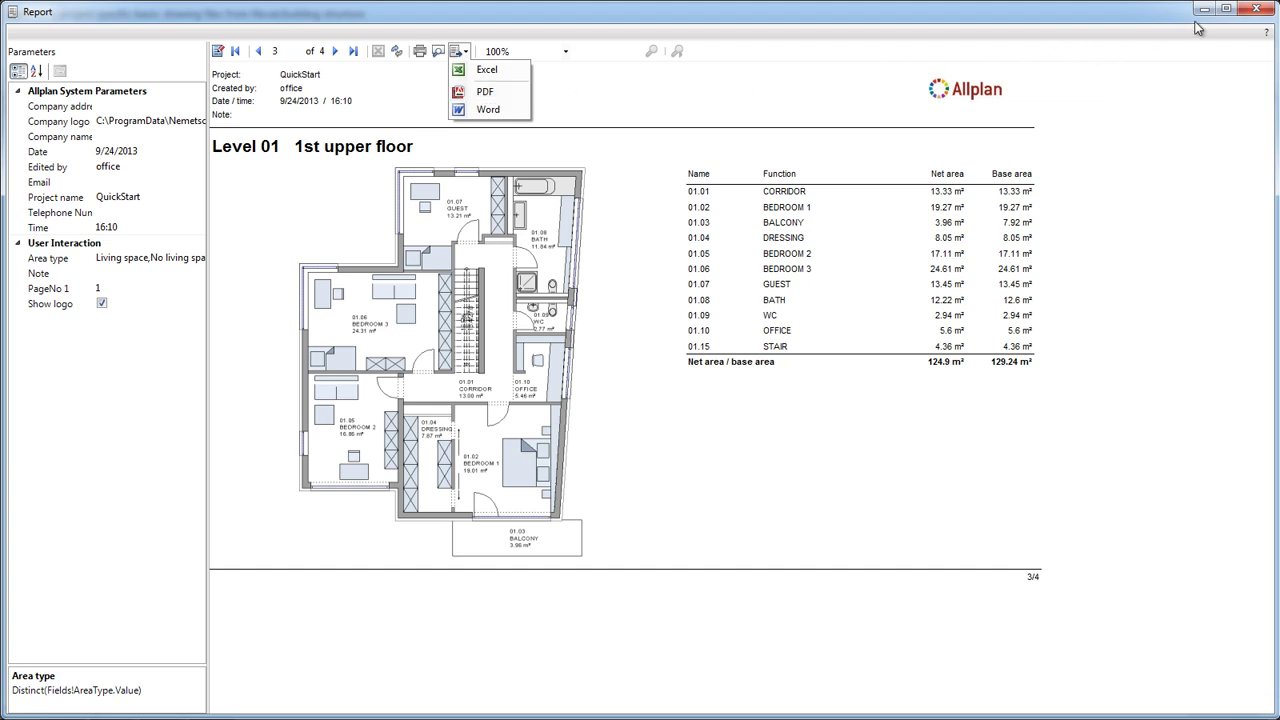
{"action": "left_click", "coordinate": [1256, 10]}
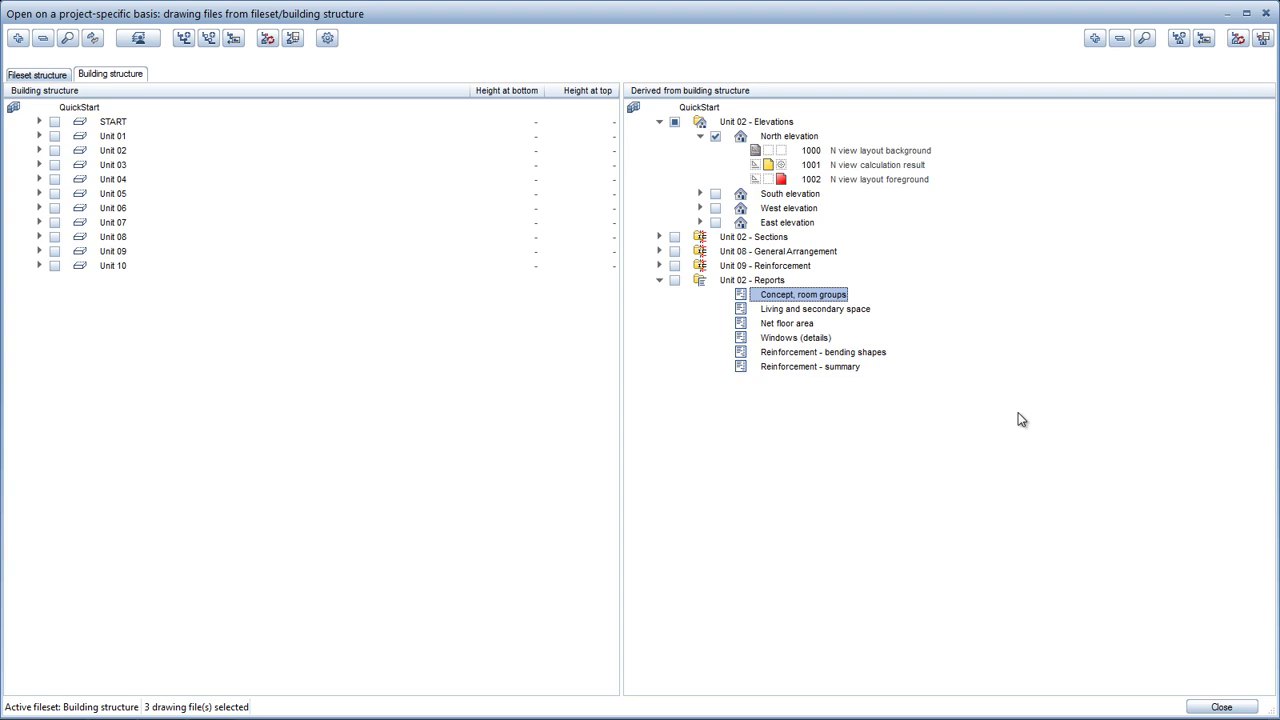
Close the project-specific Open dialog to return to the North Elevation drawing
{"action": "left_click", "coordinate": [1220, 708]}
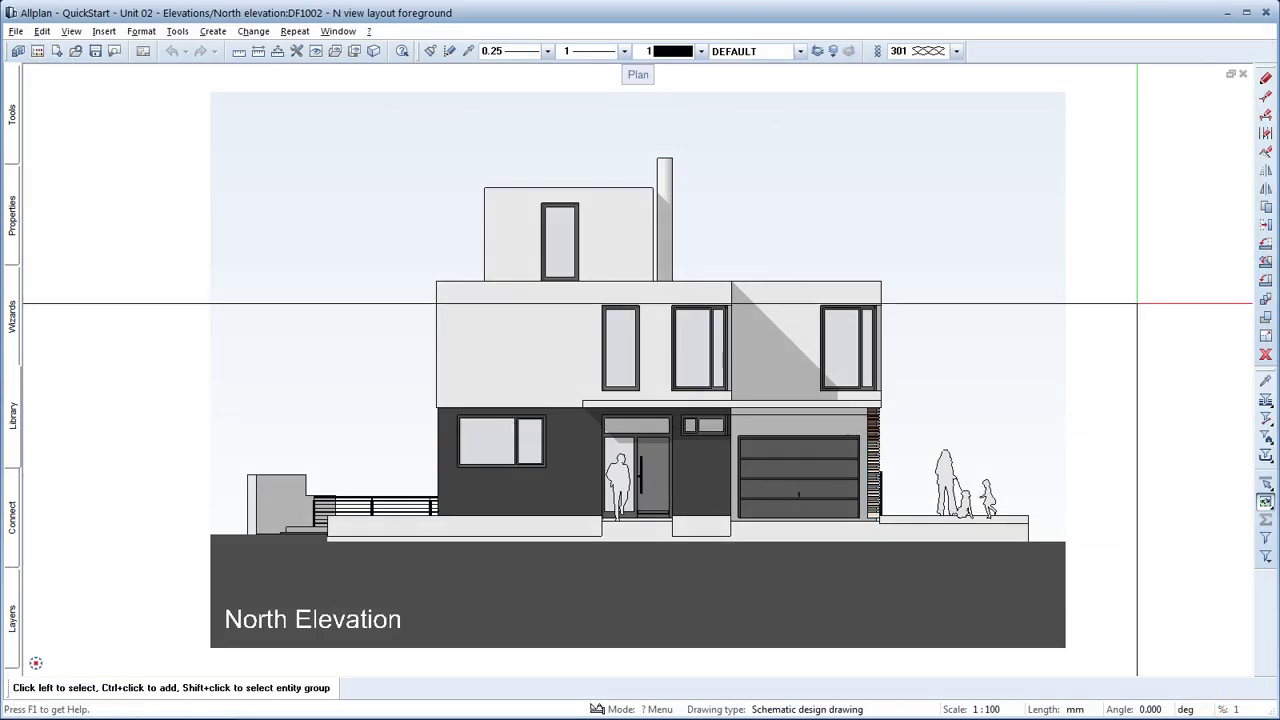